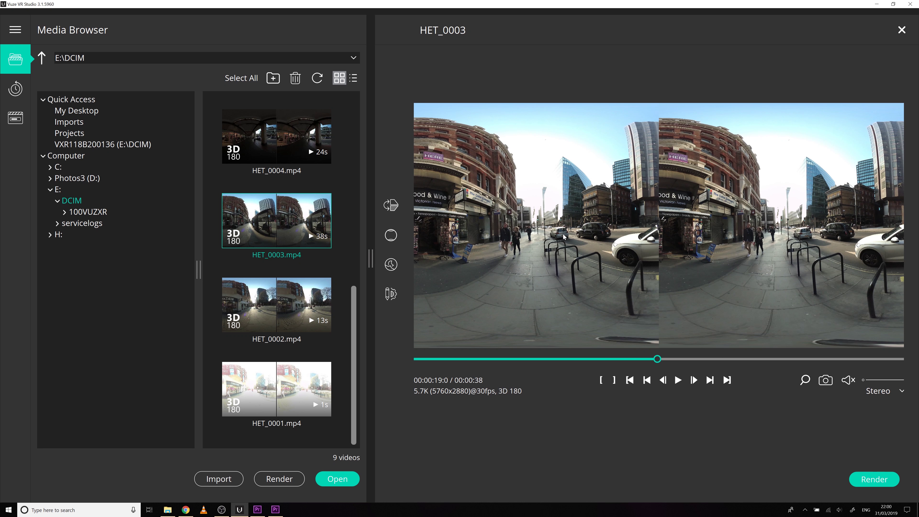
# Preview the HET_0003 clip unstabilized, apply Shake stabilization and play the clip again to compare.
pyautogui.click(678, 380)
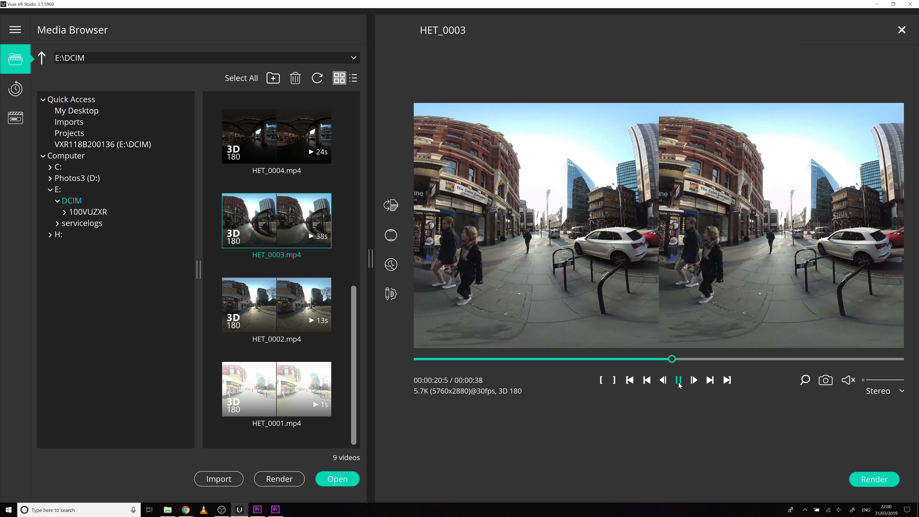
pyautogui.click(679, 381)
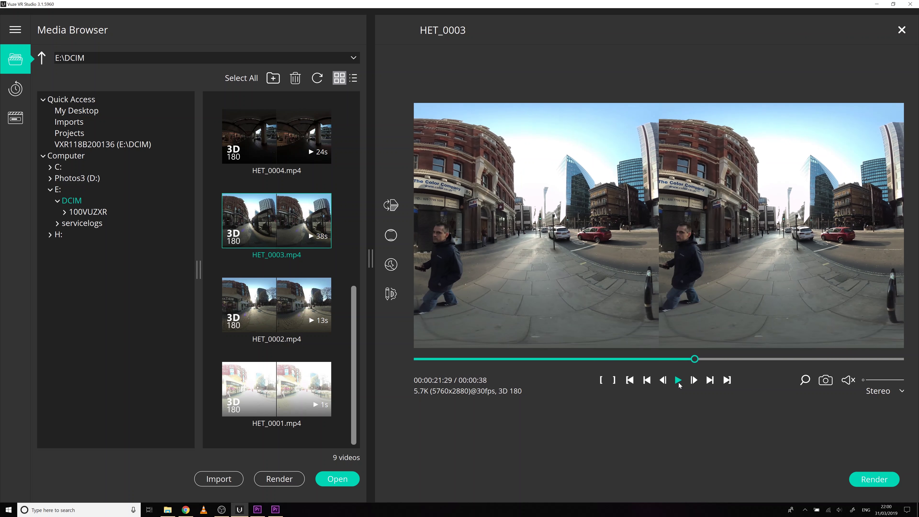
pyautogui.click(392, 265)
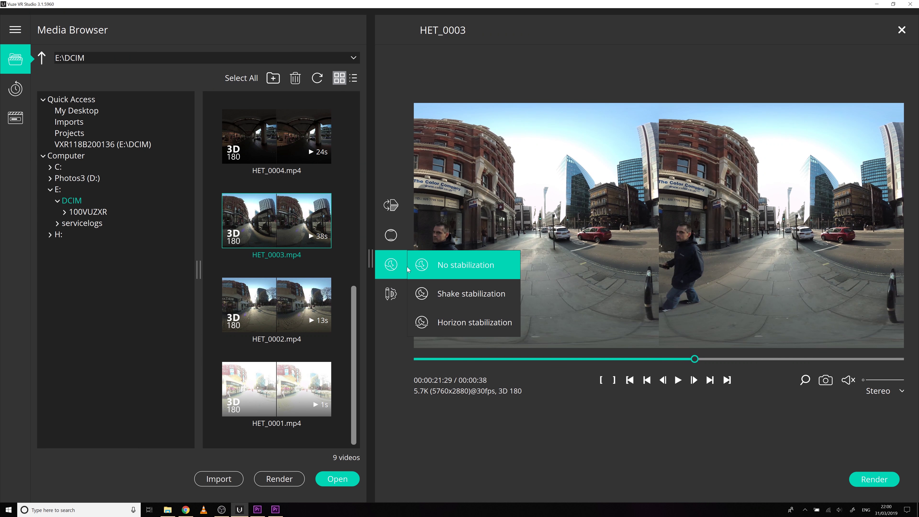
pyautogui.click(467, 296)
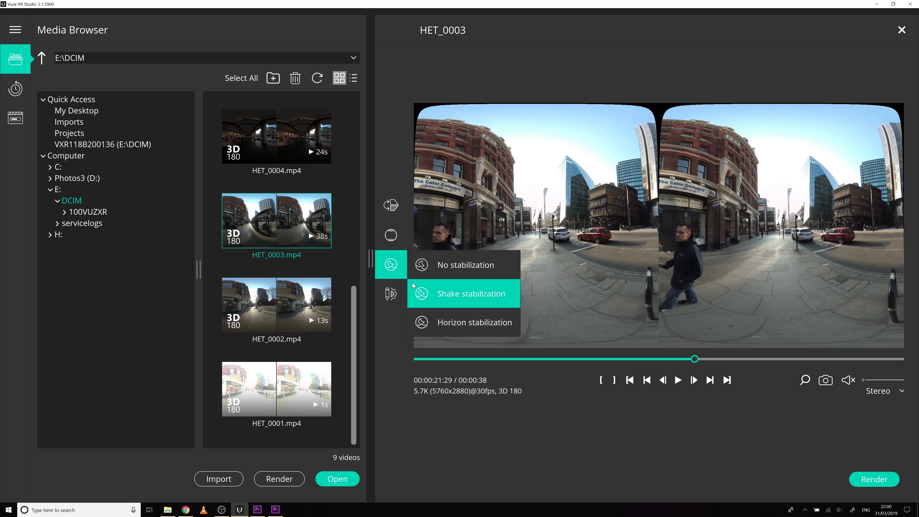
pyautogui.click(678, 380)
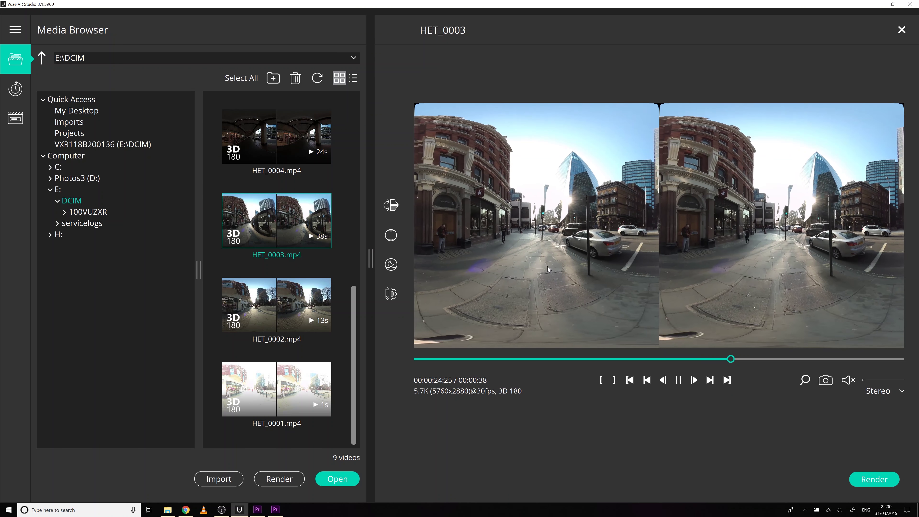
pyautogui.click(678, 380)
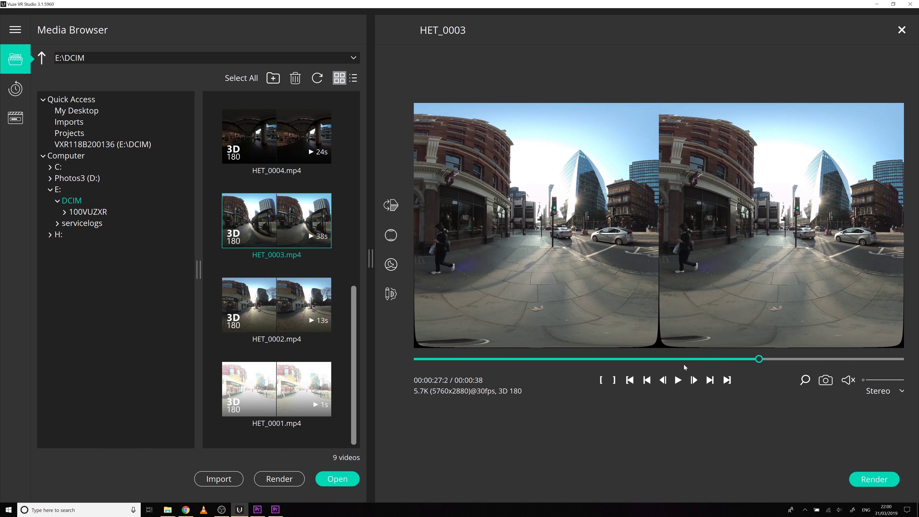
# Return to about 22 seconds in HET_0003, set the clip to Horizon stabilization and play it.
pyautogui.click(699, 359)
pyautogui.click(391, 265)
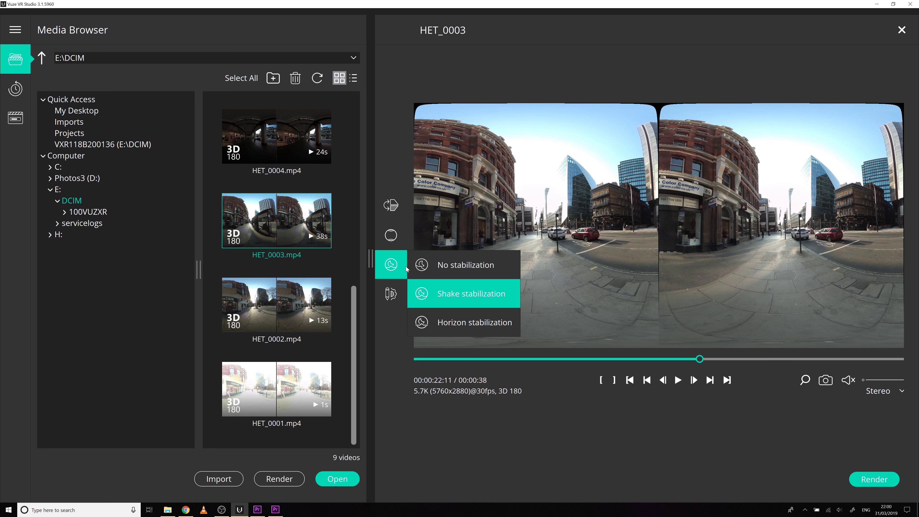
pyautogui.click(457, 326)
pyautogui.click(525, 318)
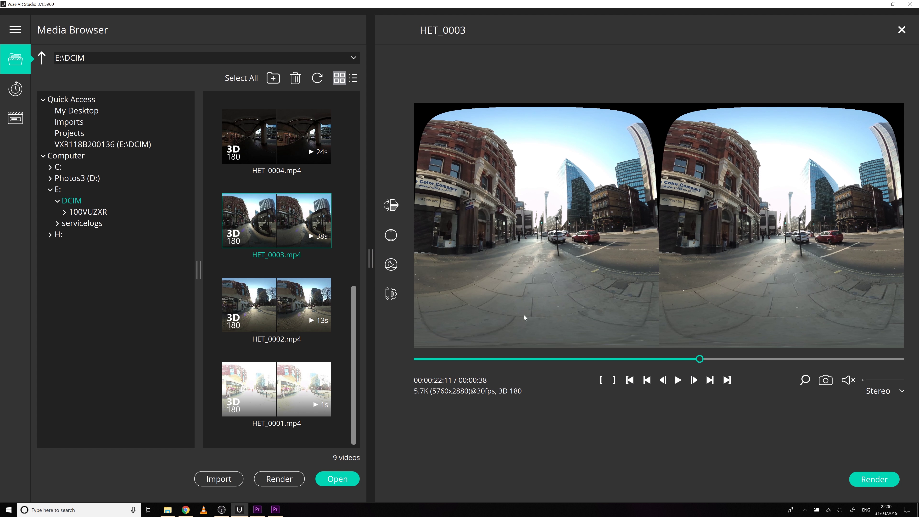
pyautogui.click(679, 380)
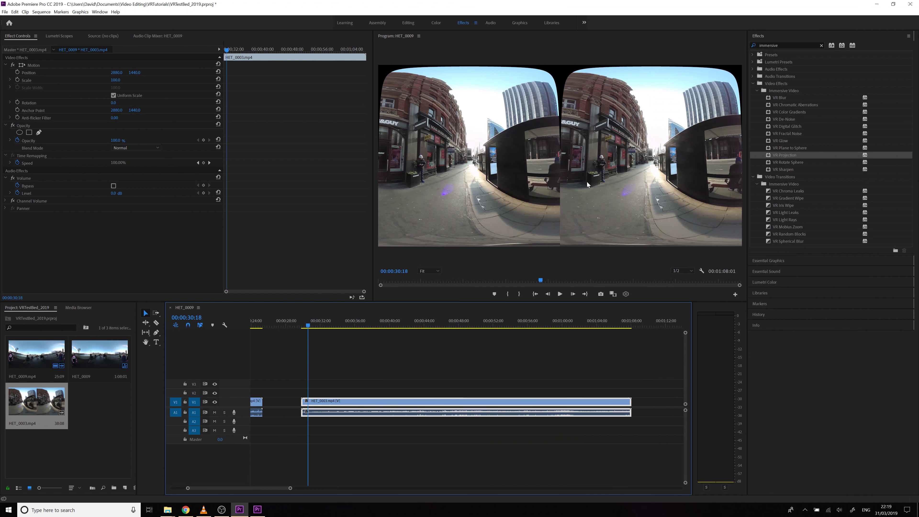
# In Premiere Pro, apply VR Projection to the HET_0003.mp4 clip, disabling auto VR properties and setting both input and output layouts to Stereoscopic - Side by Side.
pyautogui.moveTo(783, 157); pyautogui.dragTo(810, 160)
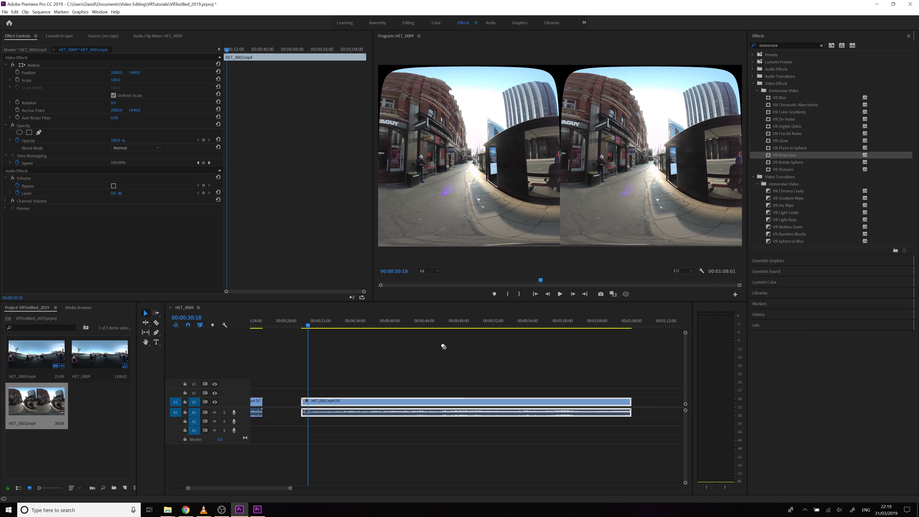
pyautogui.moveTo(322, 401); pyautogui.dragTo(323, 402)
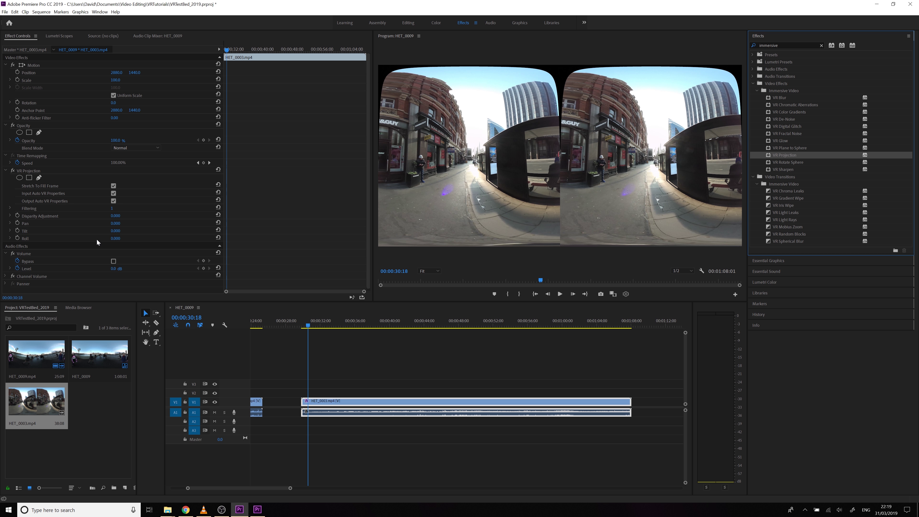
pyautogui.click(113, 194)
pyautogui.click(139, 200)
pyautogui.click(158, 223)
pyautogui.click(114, 223)
pyautogui.click(154, 231)
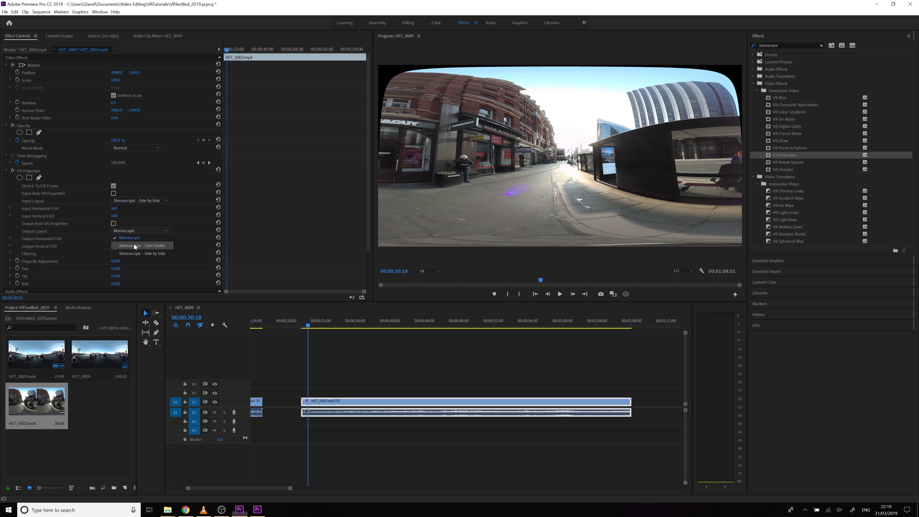
pyautogui.click(140, 254)
# Enable Tilt and Roll keyframing in VR Projection at 00:00:30:18 and set Roll to -1.
pyautogui.scroll(-2, 140, 251)
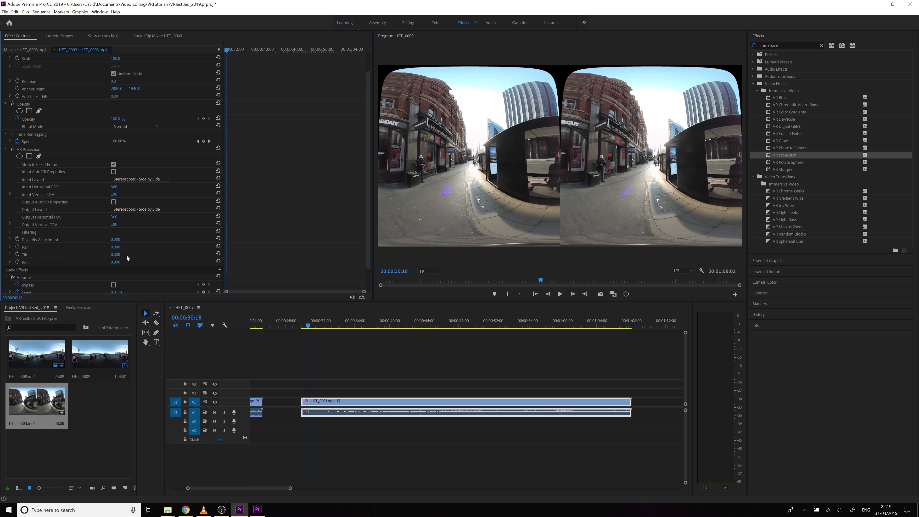
pyautogui.click(18, 262)
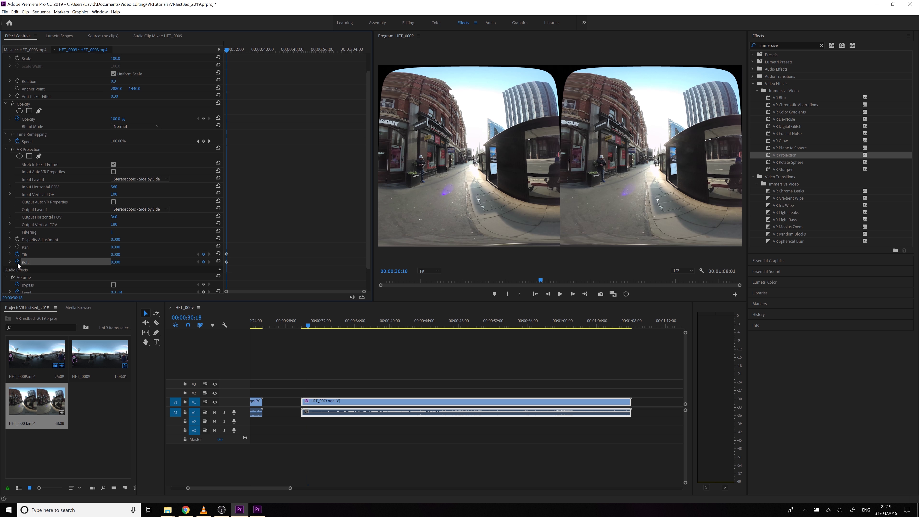
pyautogui.click(115, 262)
pyautogui.write('-1')
pyautogui.press('Return')
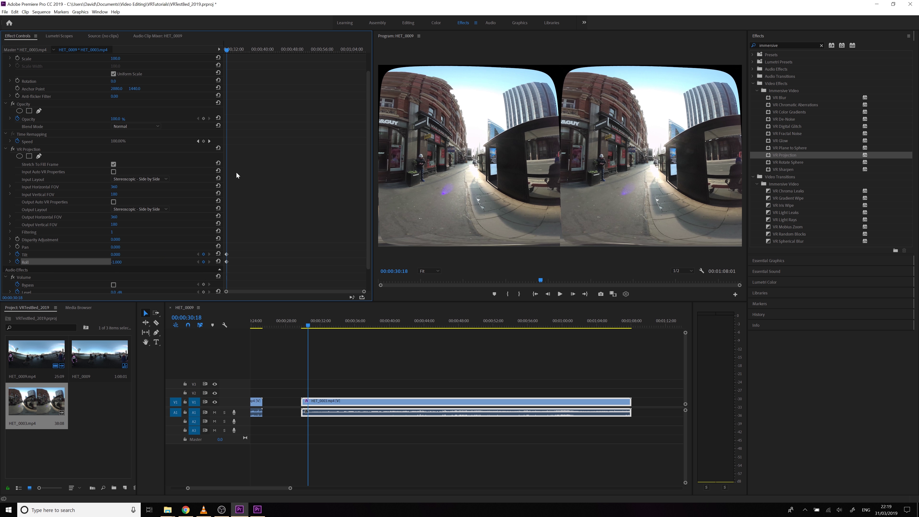
# Add Tilt and Roll keyframes near the clip's end at 00:01:05:10, setting Roll to -2.
pyautogui.moveTo(226, 50); pyautogui.dragTo(358, 52)
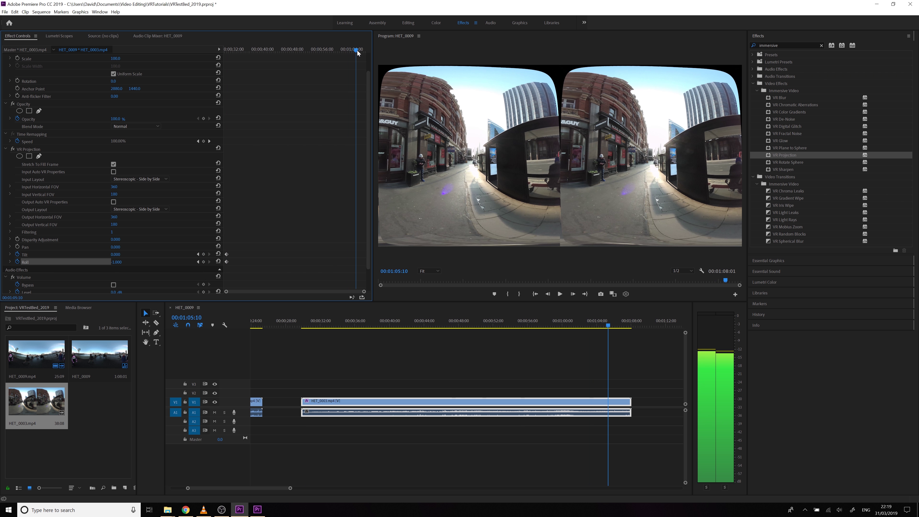
pyautogui.click(117, 261)
pyautogui.write('-2')
pyautogui.press('Return')
# Check the frame at 00:00:46:25, go back to the first Tilt keyframe and play the HET_0003.mp4 clip.
pyautogui.click(288, 50)
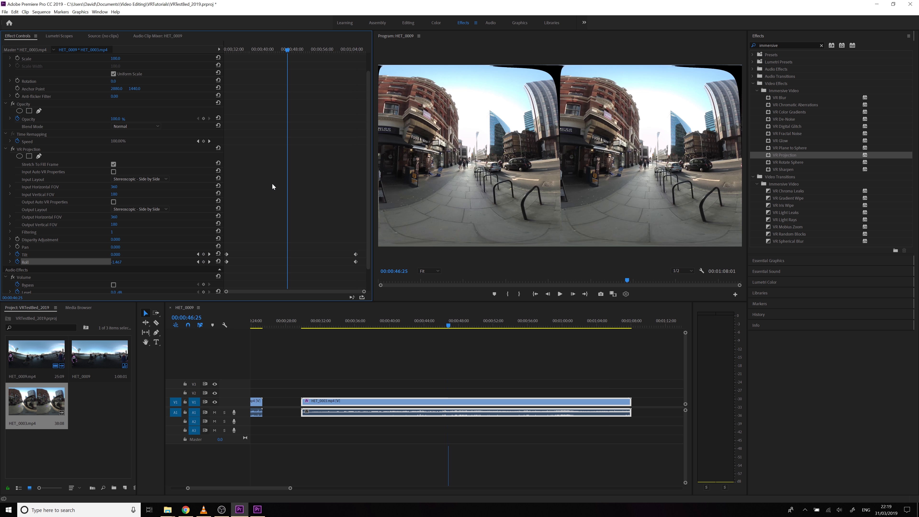
pyautogui.click(198, 254)
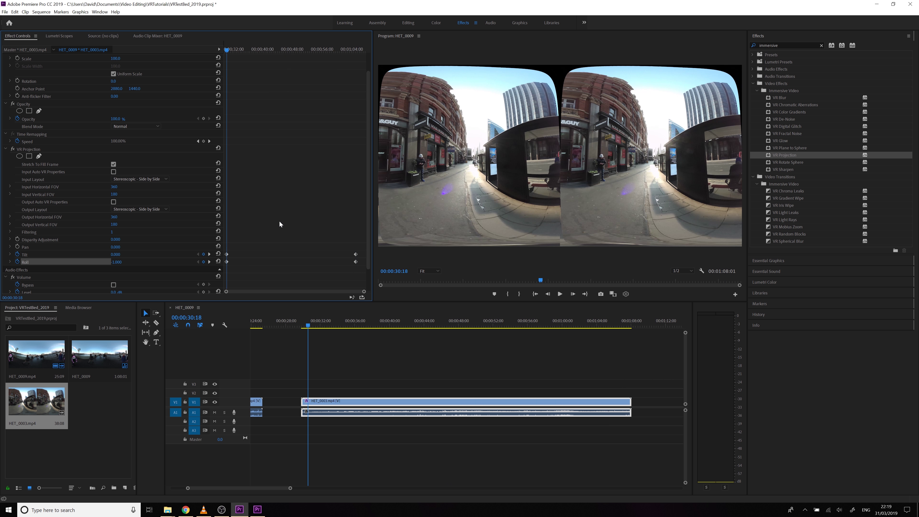
pyautogui.click(558, 294)
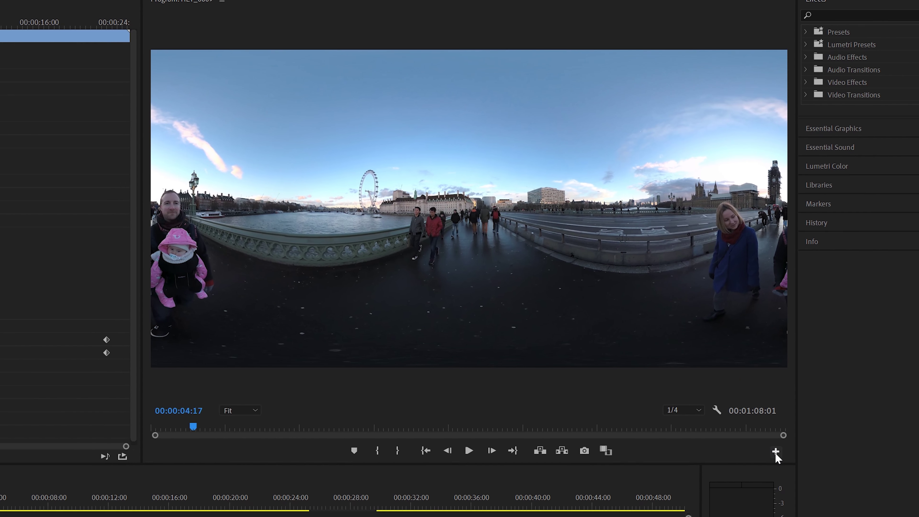
# Add the Toggle VR Video Display button to the Program monitor's transport controls.
pyautogui.click(775, 450)
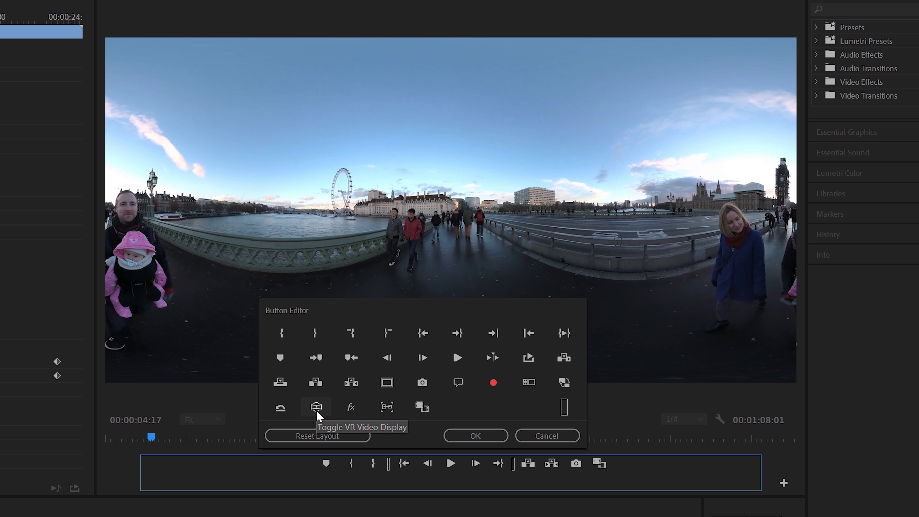
pyautogui.moveTo(316, 411); pyautogui.dragTo(629, 478)
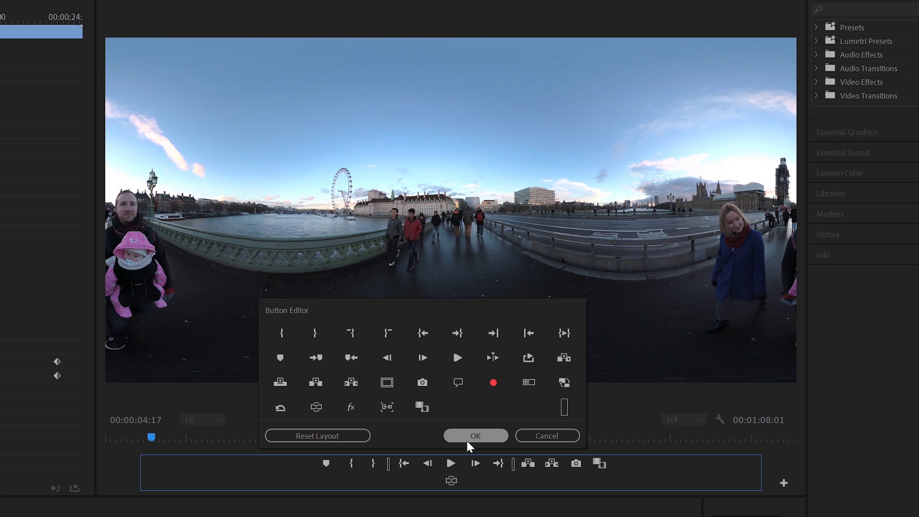
pyautogui.click(474, 436)
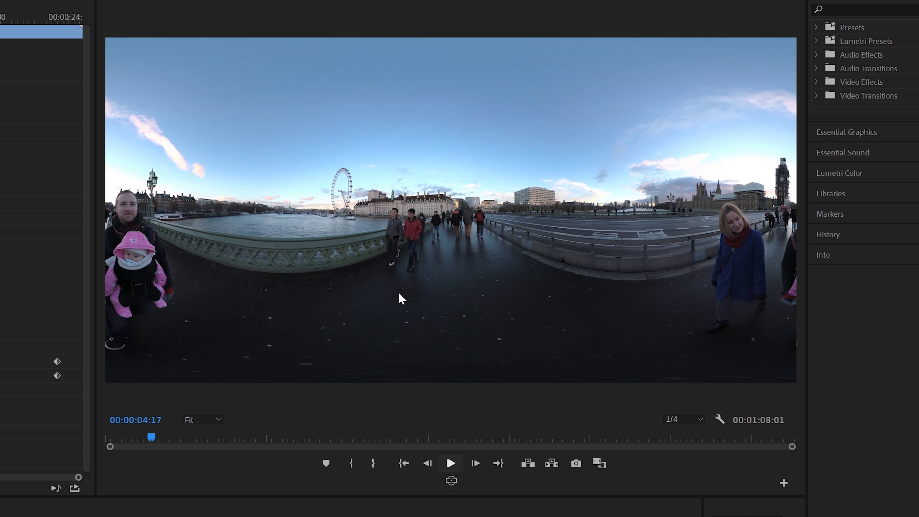
# Turn on the VR video display and look around the bridge scene in the Program monitor.
pyautogui.click(452, 482)
pyautogui.moveTo(388, 217); pyautogui.dragTo(433, 245)
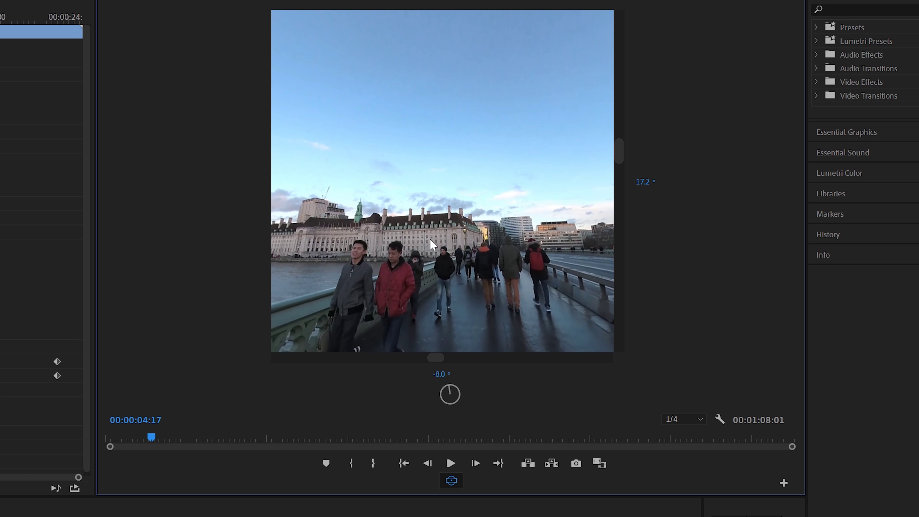
pyautogui.moveTo(496, 245); pyautogui.dragTo(522, 242)
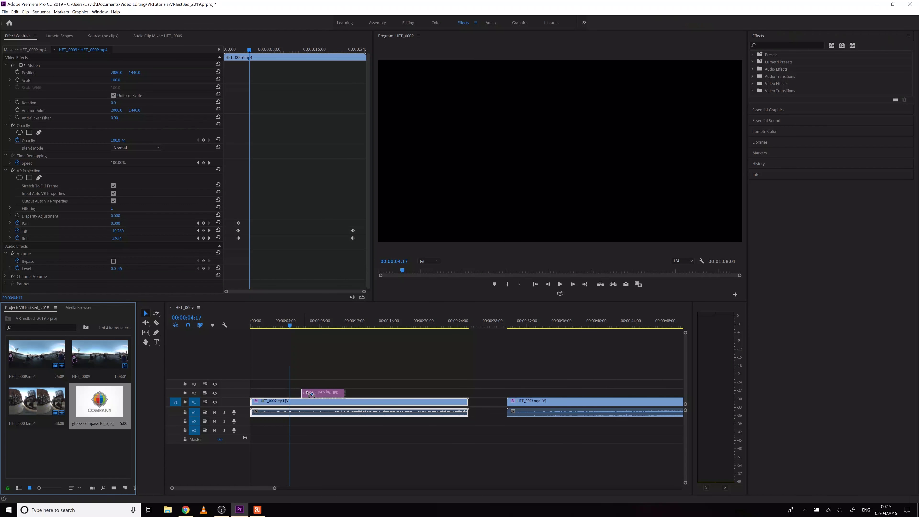
# Place globe-compass-logo.jpg on track V2 above HET_0009.mp4, starting at 00:00:04:17, and select it.
pyautogui.moveTo(302, 395); pyautogui.dragTo(294, 394)
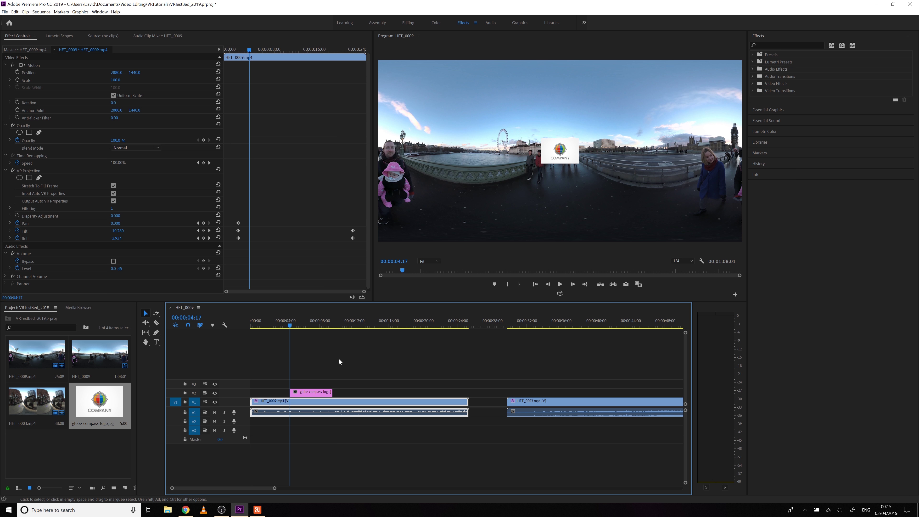
pyautogui.click(311, 392)
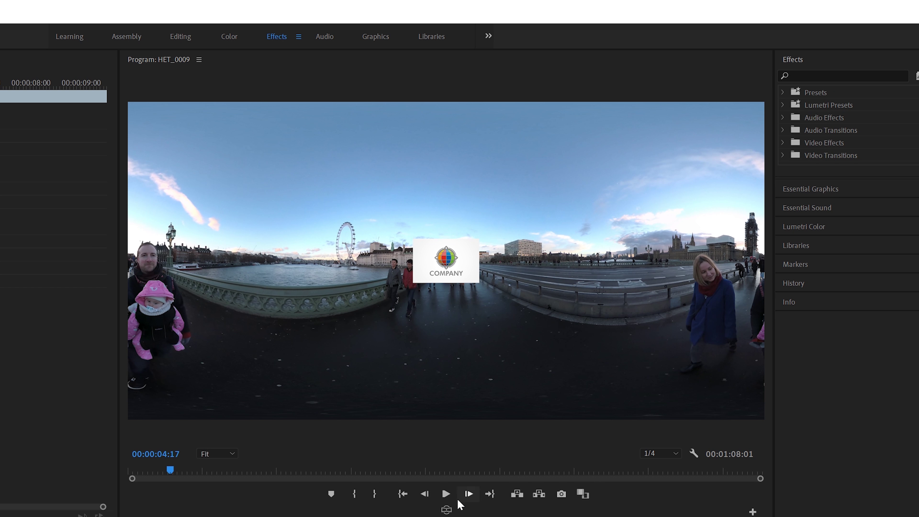
# Examine the flat logo's distortion by looking around it in the VR video display, and return to the equirectangular view.
pyautogui.click(446, 510)
pyautogui.moveTo(454, 317); pyautogui.dragTo(440, 224)
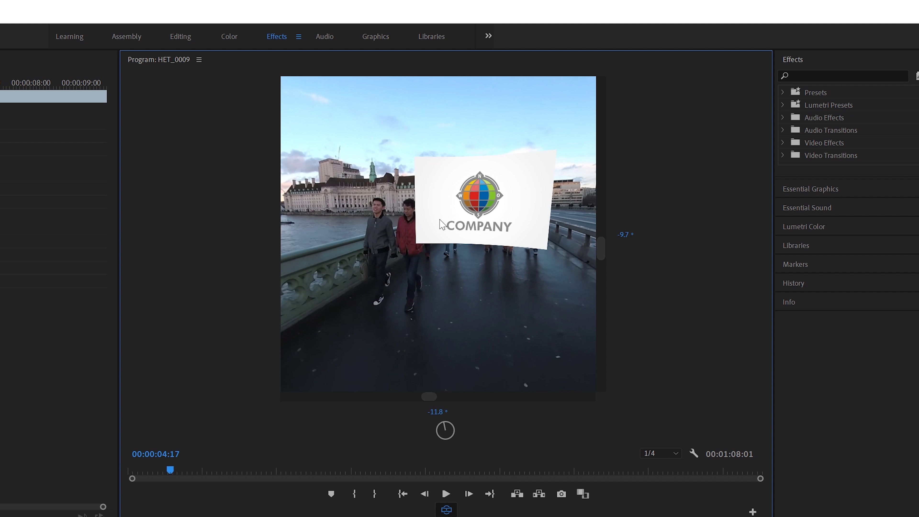
pyautogui.moveTo(502, 251); pyautogui.dragTo(468, 411)
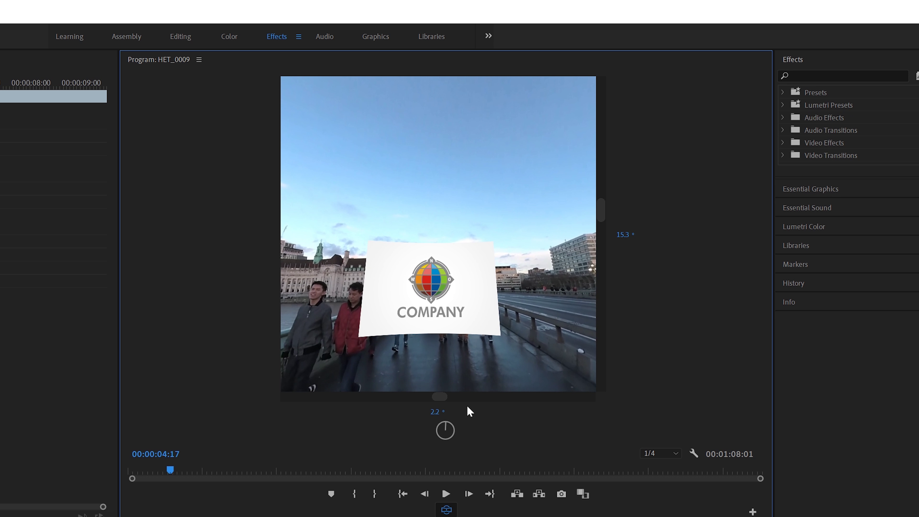
pyautogui.click(446, 509)
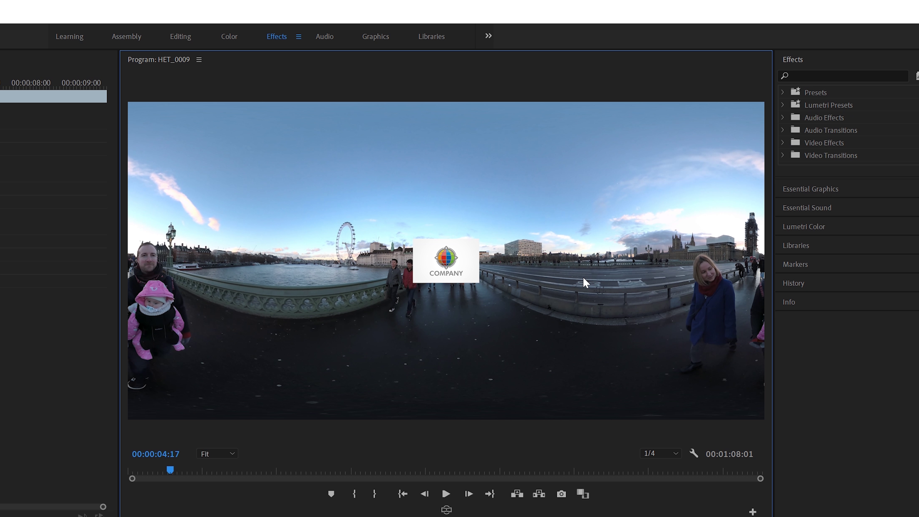
# Apply the Immersive Video effect VR Plane to Sphere to the globe-compass logo clip on V2.
pyautogui.click(781, 143)
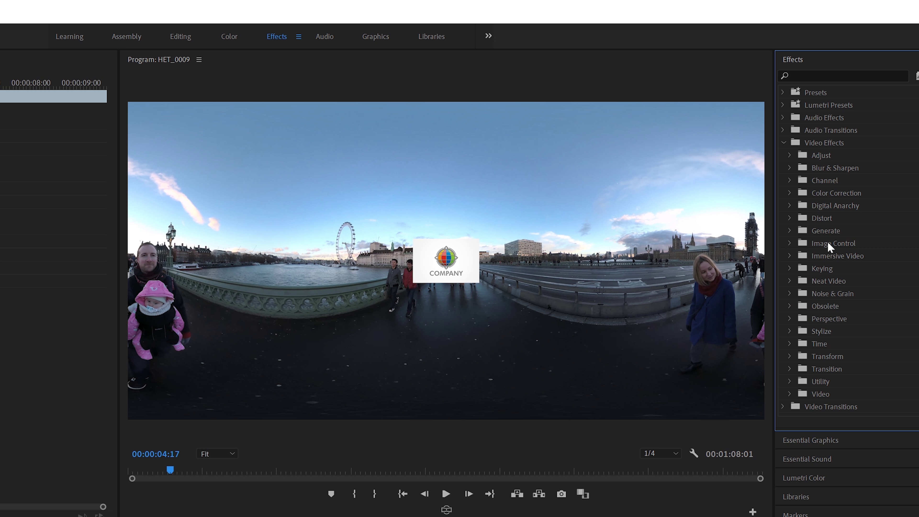
pyautogui.click(791, 256)
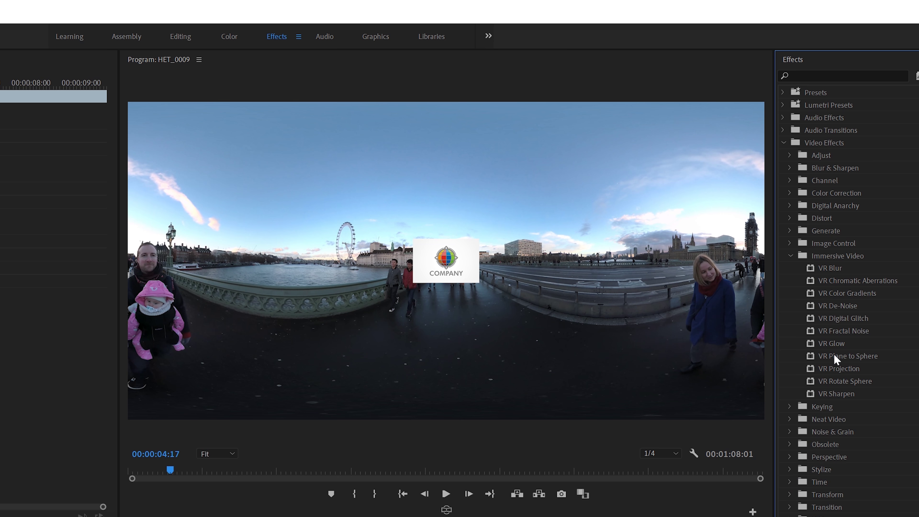
pyautogui.moveTo(834, 353); pyautogui.dragTo(0, 516)
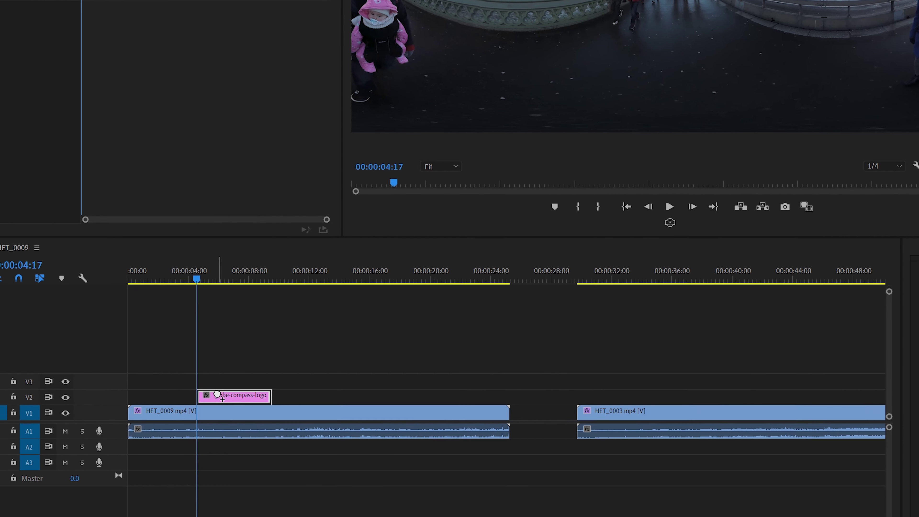
pyautogui.moveTo(217, 395); pyautogui.dragTo(217, 395)
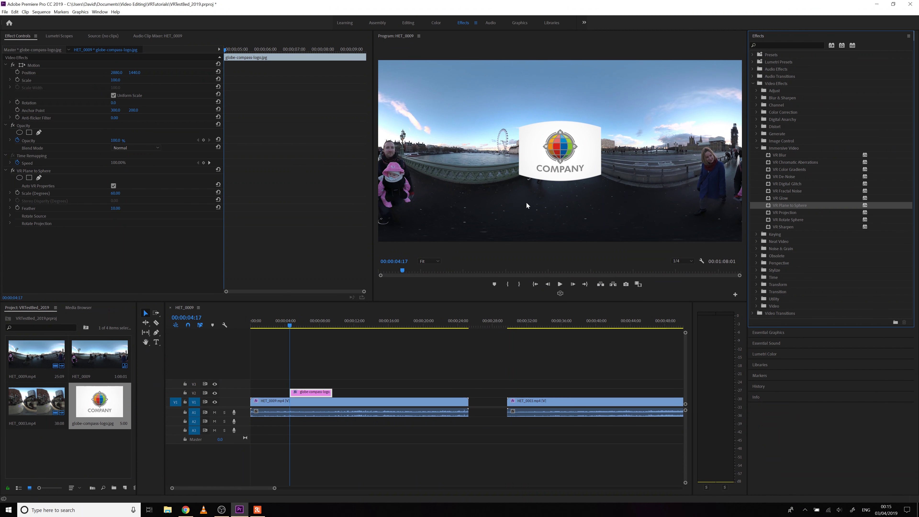
# Inspect the logo with VR Plane to Sphere applied in the VR video display, and switch the display back off.
pyautogui.click(560, 293)
pyautogui.moveTo(563, 151)
pyautogui.mouseDown()
pyautogui.moveTo(499, 162)
pyautogui.moveTo(594, 164)
pyautogui.moveTo(542, 156)
pyautogui.moveTo(524, 116)
pyautogui.moveTo(498, 140)
pyautogui.moveTo(514, 170)
pyautogui.moveTo(543, 152)
pyautogui.moveTo(613, 155)
pyautogui.moveTo(563, 138)
pyautogui.moveTo(553, 145)
pyautogui.moveTo(599, 165)
pyautogui.moveTo(554, 153)
pyautogui.moveTo(562, 156)
pyautogui.mouseUp()
pyautogui.click(562, 294)
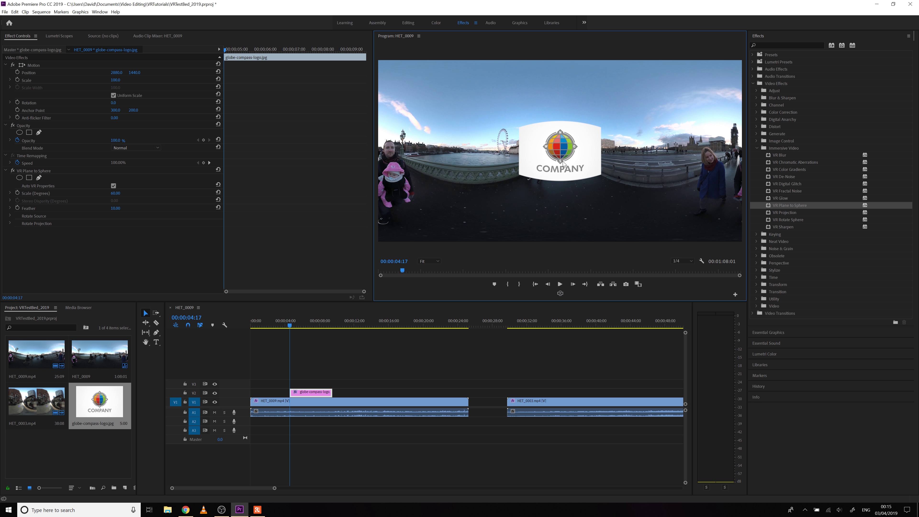